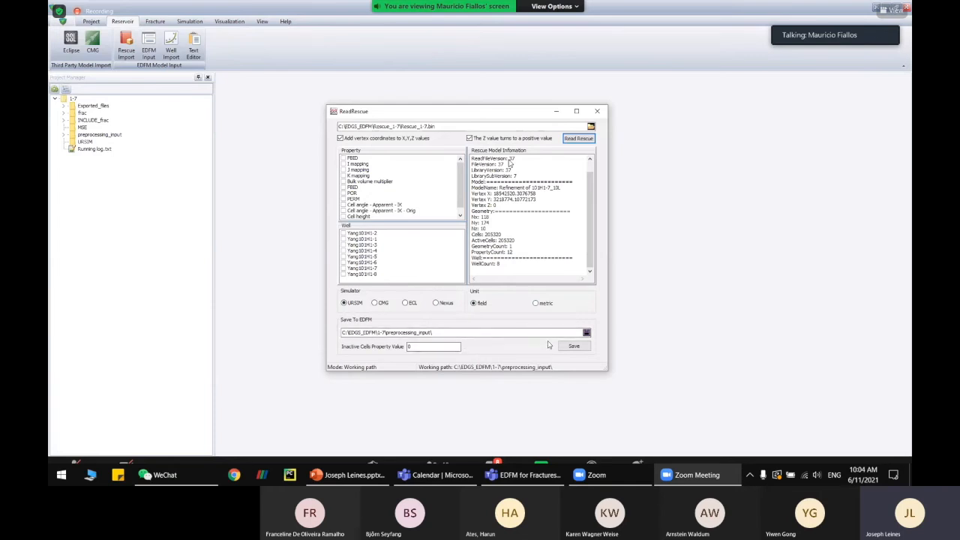
Close the rescue reader and review the grid definition and permeability settings in the EDFM model input.
click(598, 111)
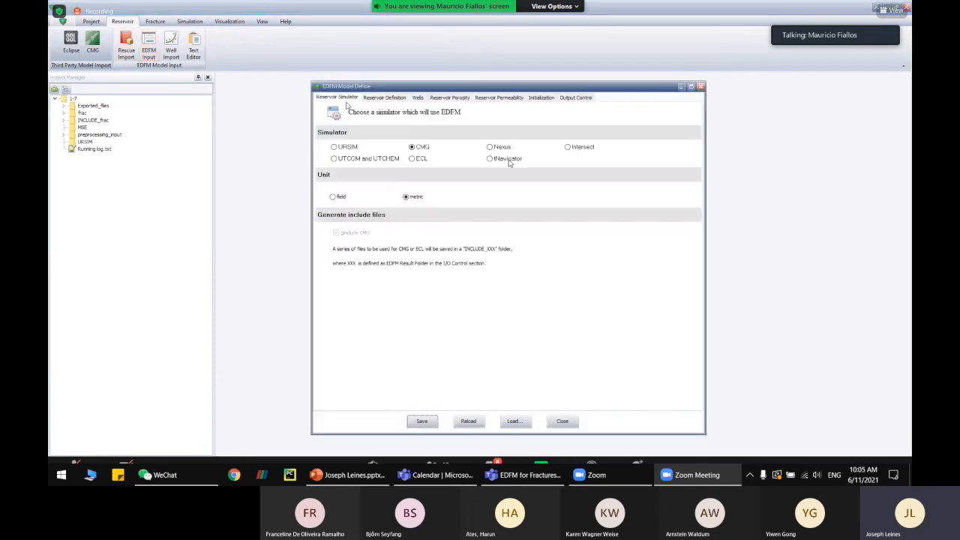
click(383, 97)
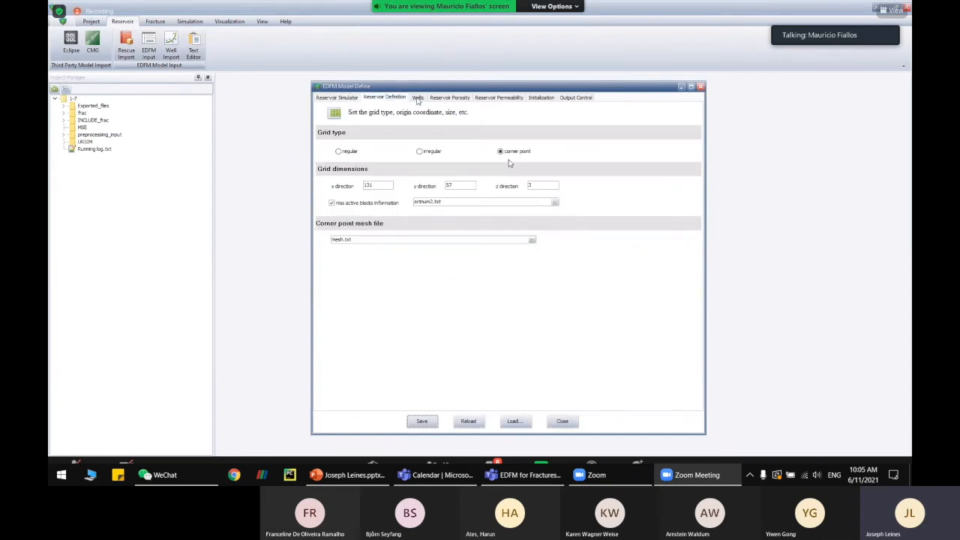
click(495, 100)
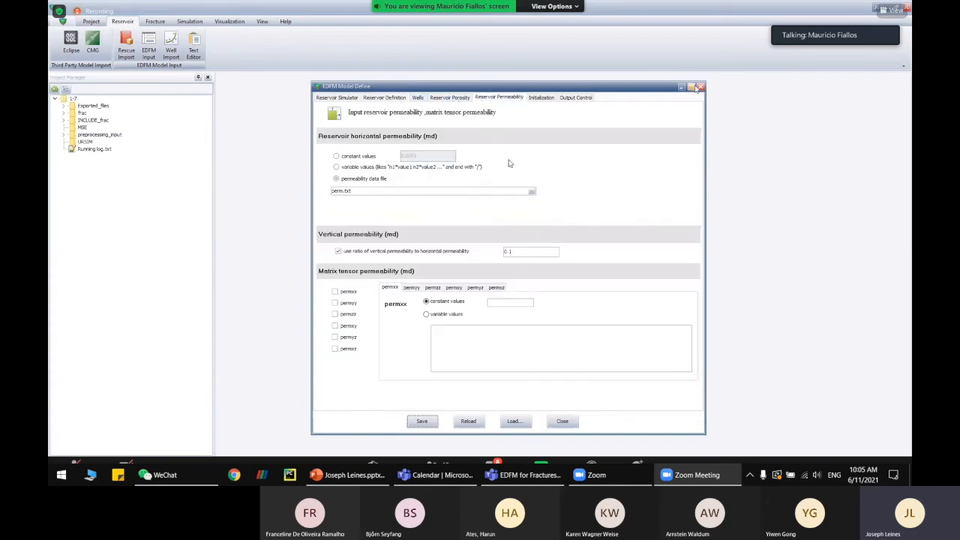
click(700, 87)
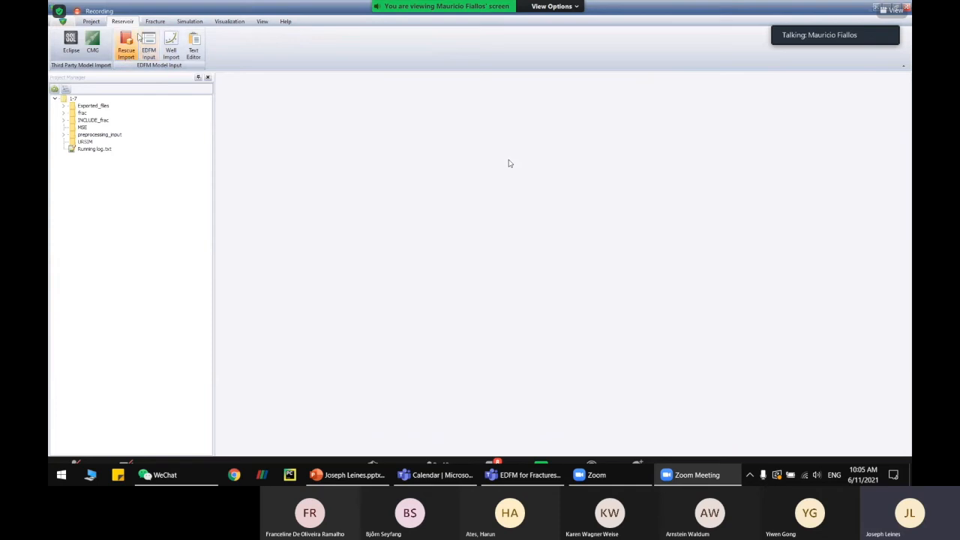
Open the Petrel DFN import and display the source fracture file from its format header.
click(156, 22)
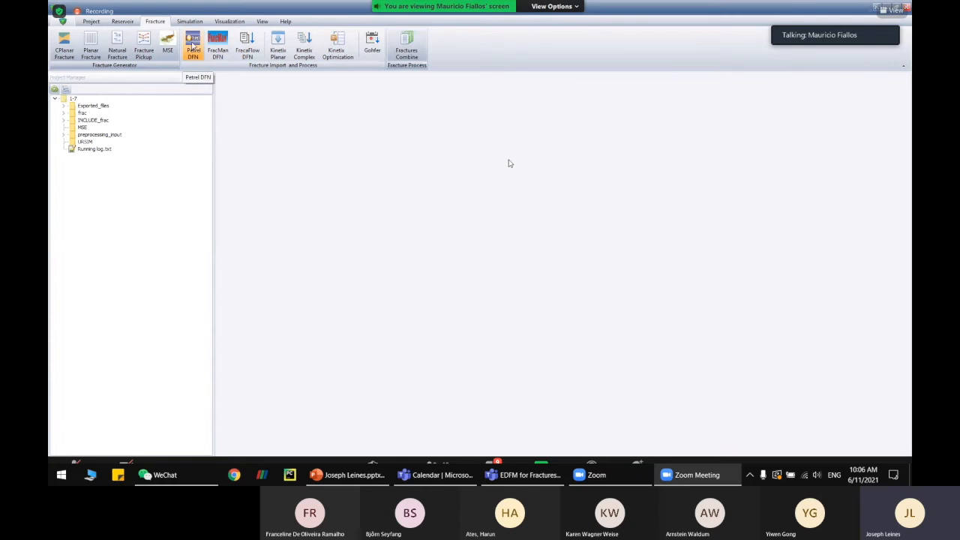
click(193, 47)
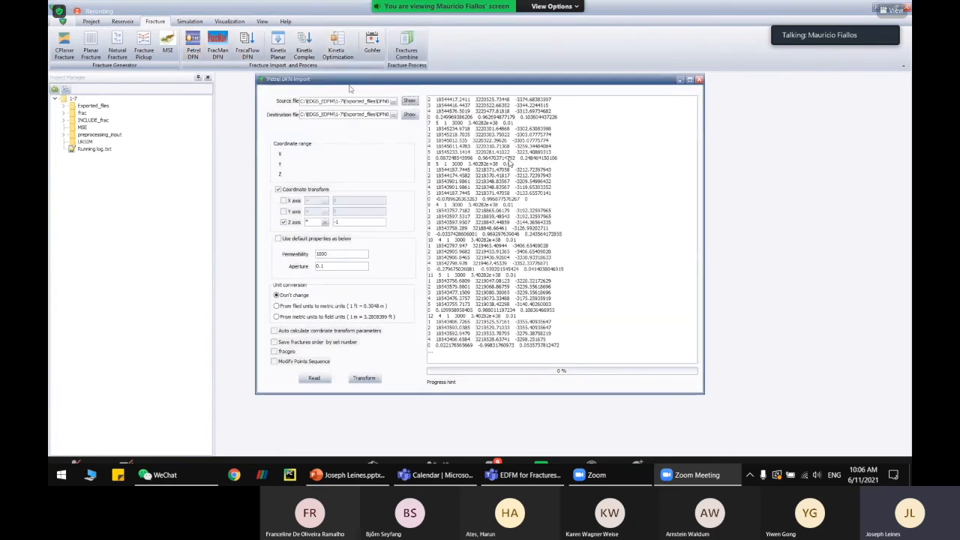
drag(381, 86, 391, 96)
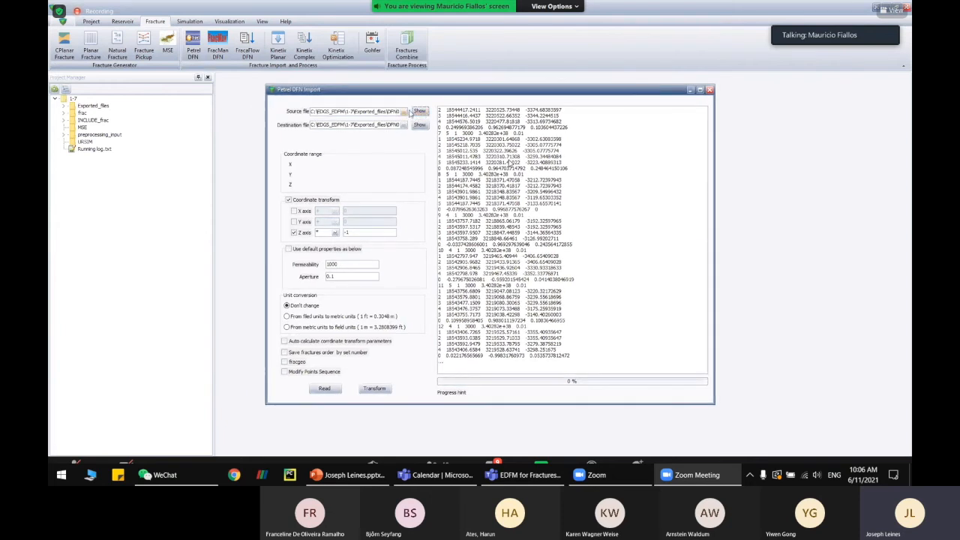
click(420, 112)
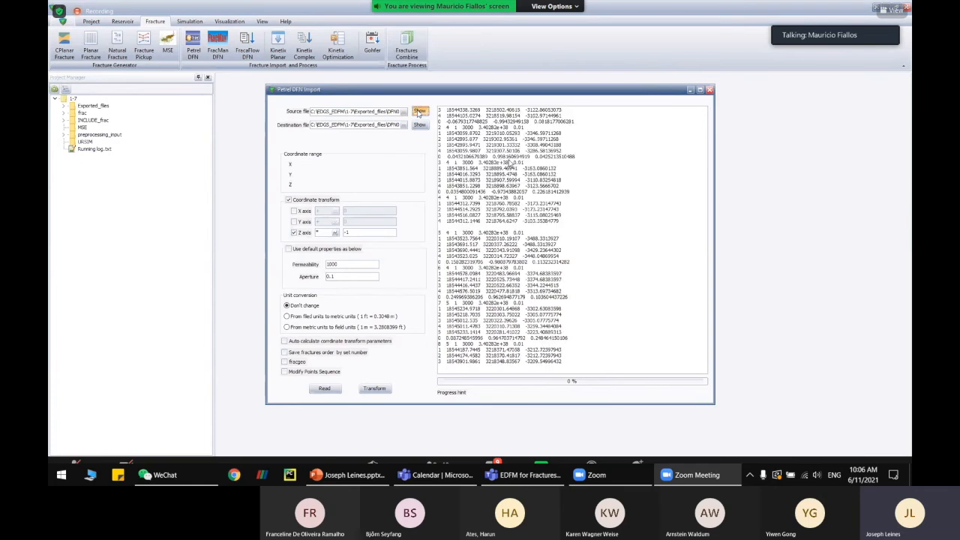
scroll(589, 285, up, 18)
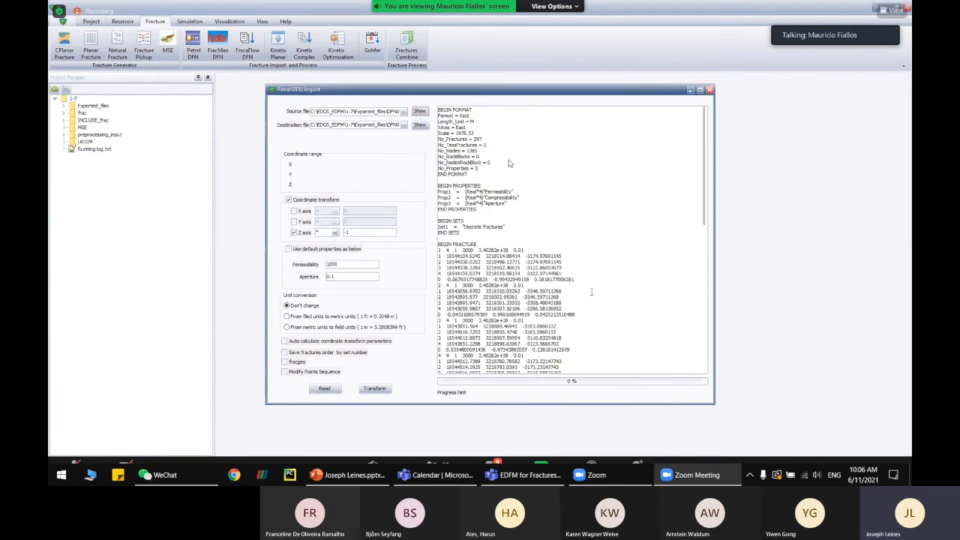
Examine the fracture count, the permeability, compressibility and aperture property definitions, and the fracture records in the DFN source file.
drag(486, 137, 438, 140)
click(487, 143)
drag(512, 204, 439, 192)
click(514, 198)
drag(509, 204, 473, 192)
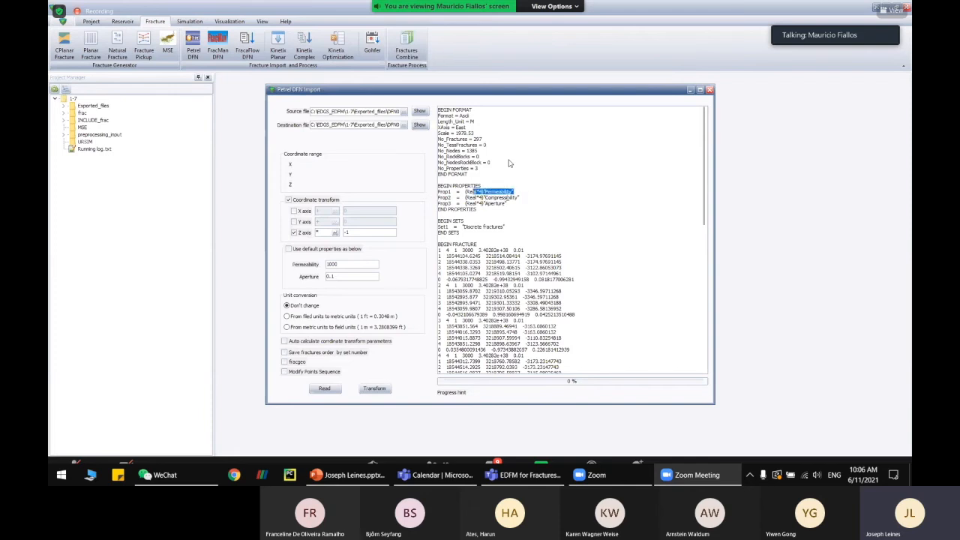
drag(702, 155, 692, 297)
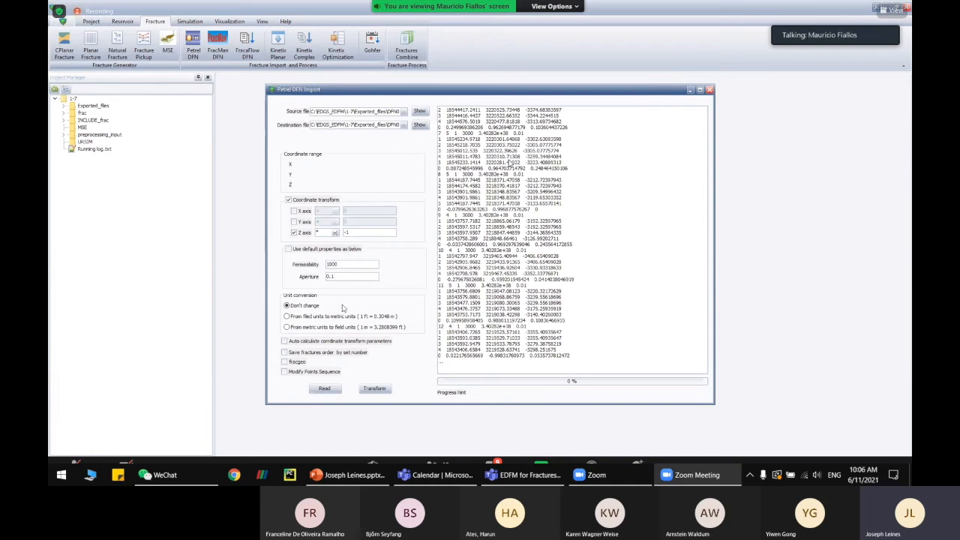
Read the Petrel DFN source file to calculate its coordinate range and show the destination file.
click(327, 390)
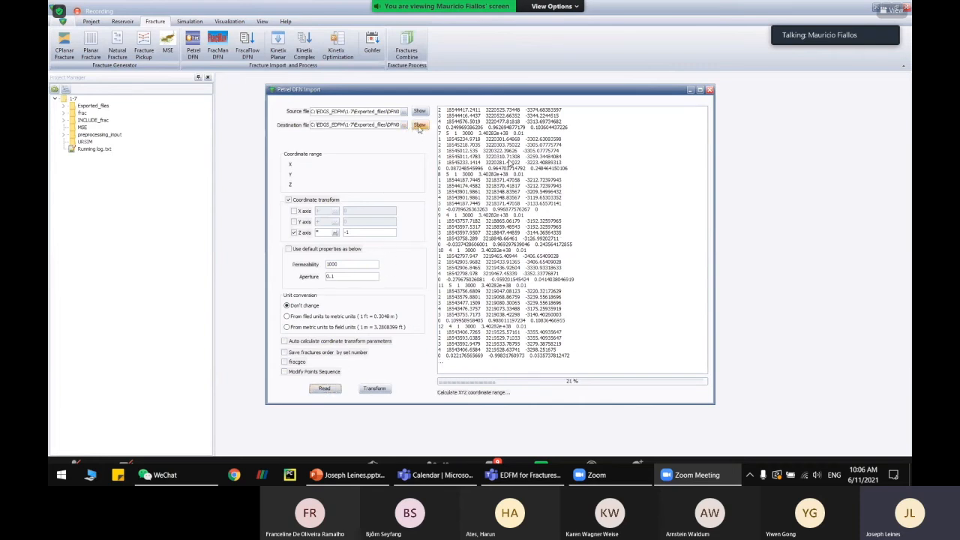
click(419, 128)
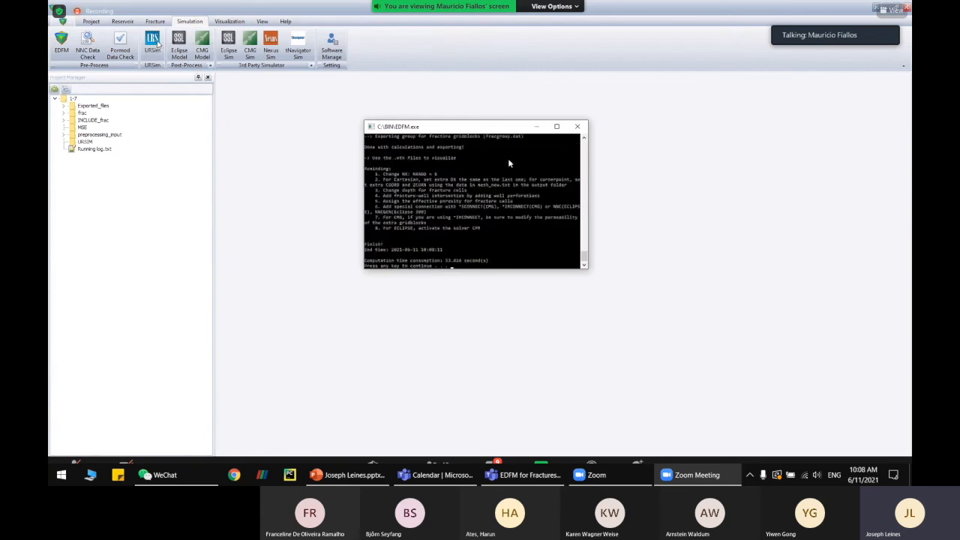
Close the EDFM console and play the pressure animation of the CORNER_IMEX_02 results in ParaView.
click(579, 128)
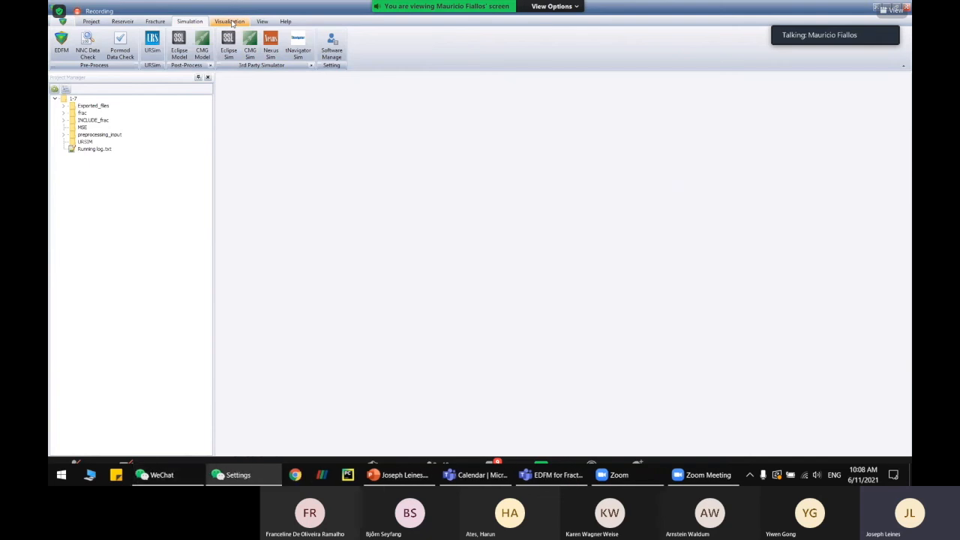
click(230, 22)
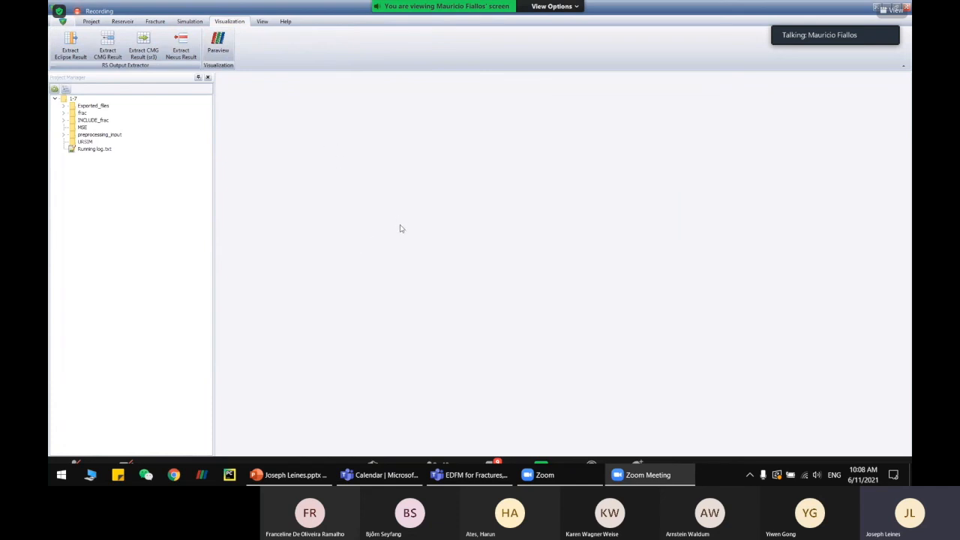
click(345, 476)
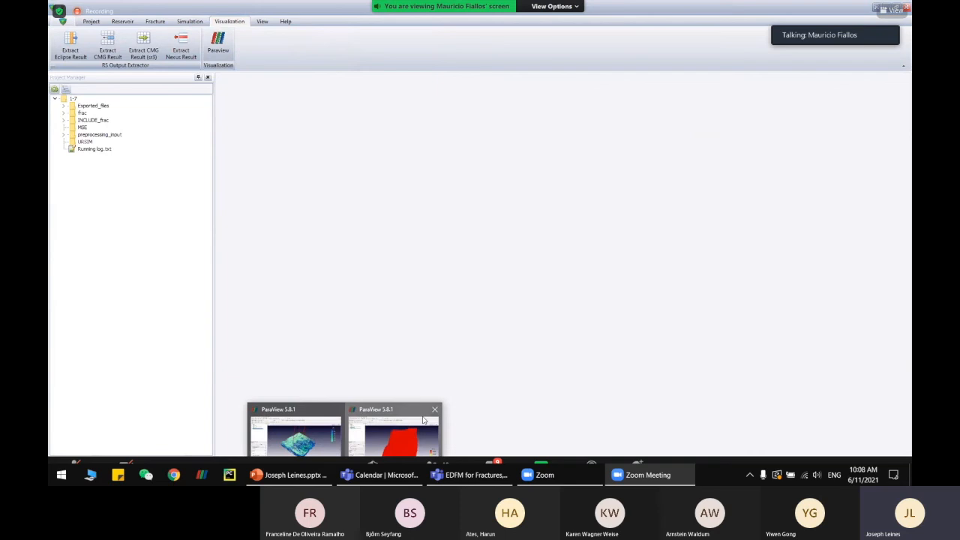
click(396, 449)
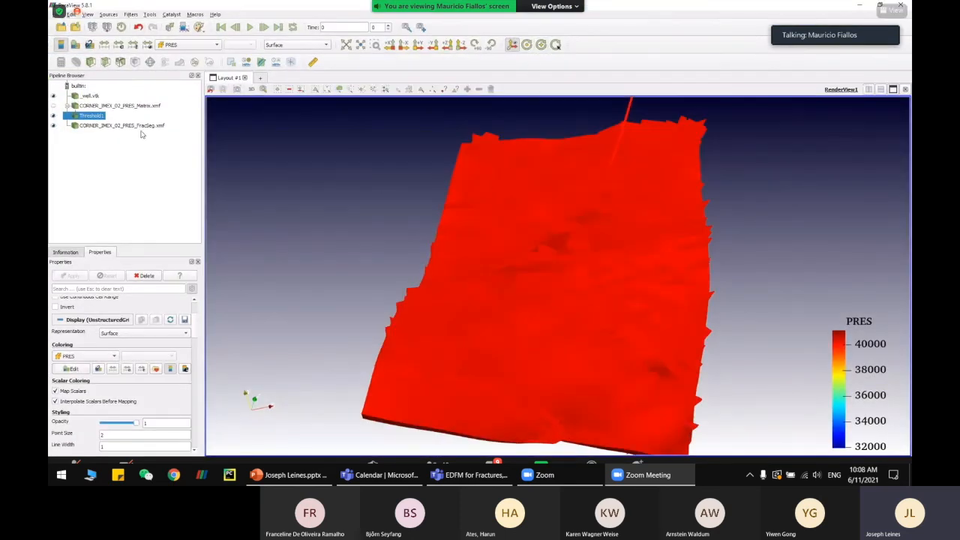
click(251, 28)
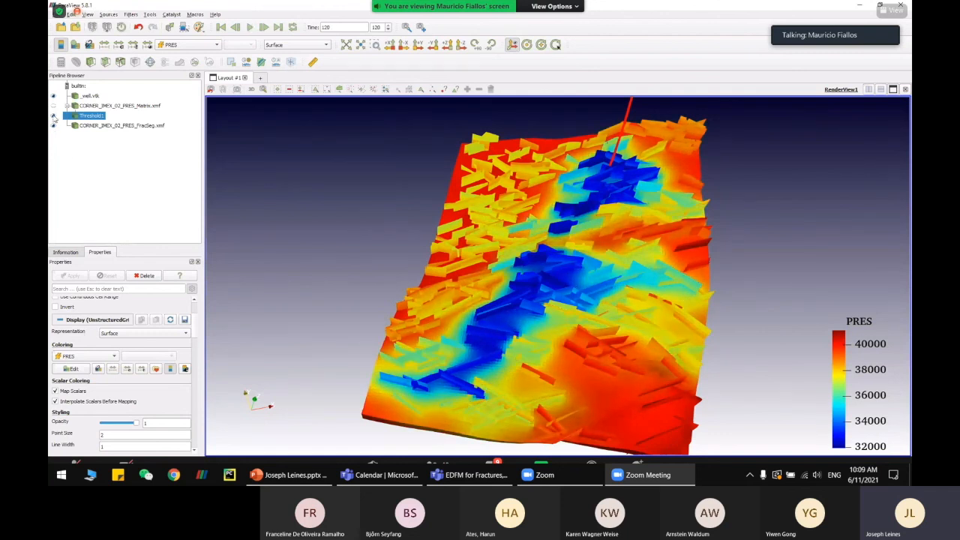
Hide Threshold1 so only the fractures and well are displayed, and replay the pressure animation from the first time step.
click(53, 106)
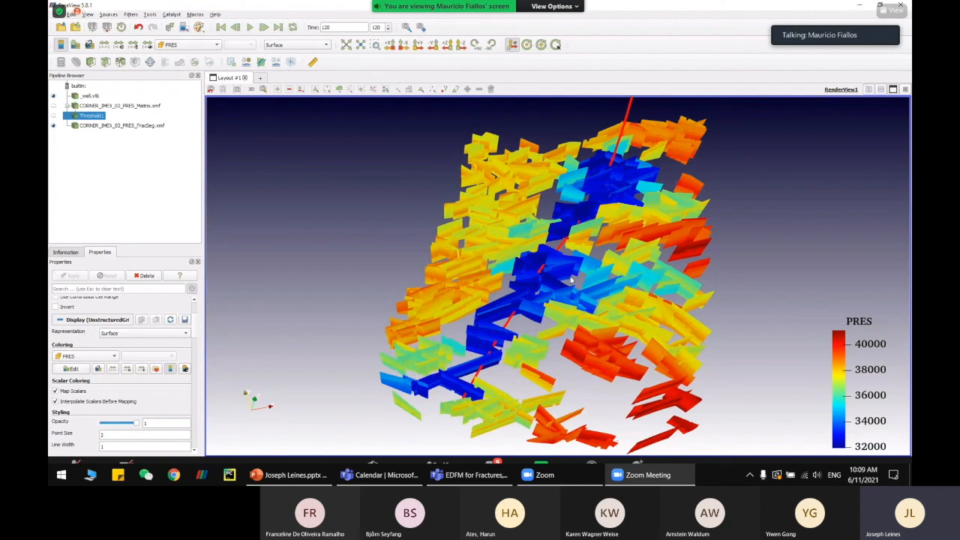
click(221, 27)
click(250, 27)
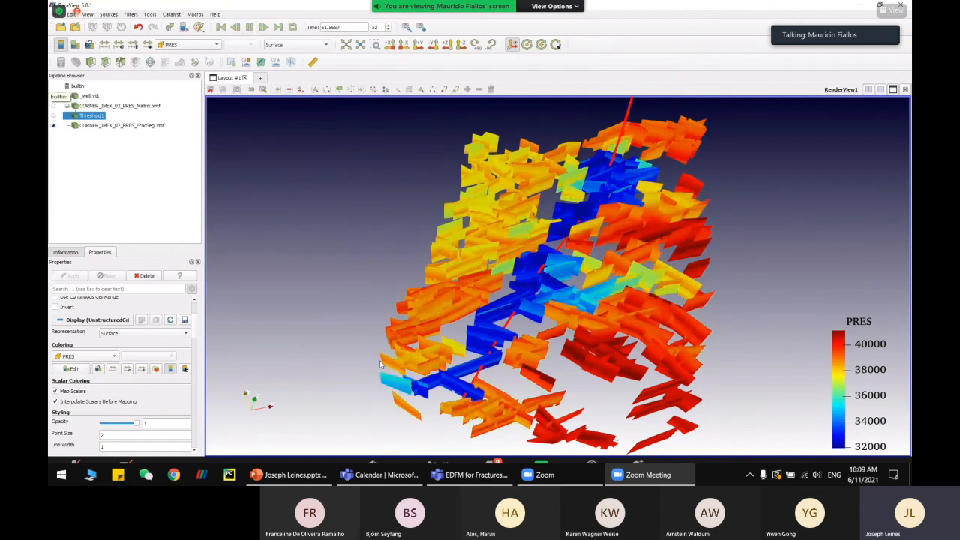
Switch to the other ParaView window with the water saturation model, orient the fracture network and play its SW animation.
mouse_move(316, 452)
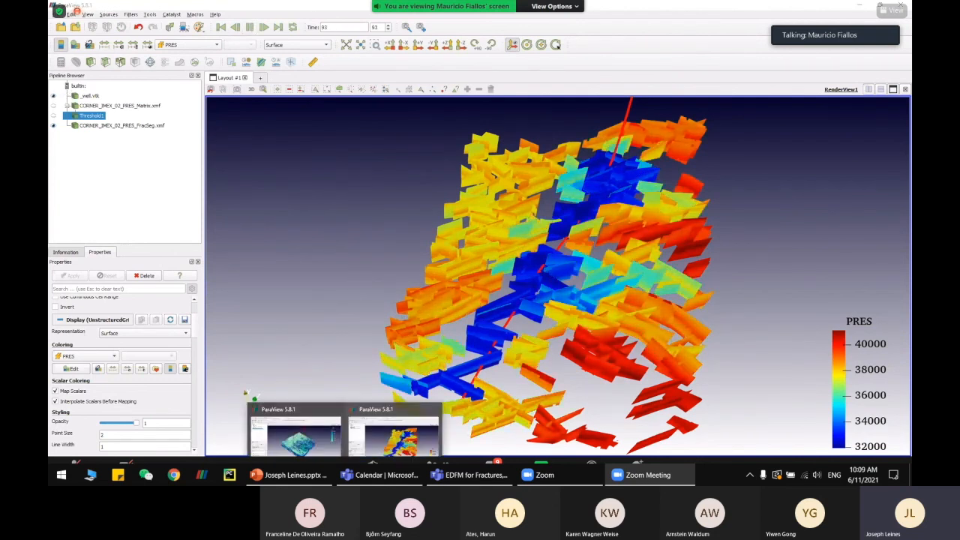
click(316, 450)
drag(621, 309, 558, 302)
mouse_move(543, 344)
mouse_down()
mouse_move(549, 325)
mouse_move(574, 319)
mouse_move(563, 346)
mouse_move(553, 341)
mouse_up()
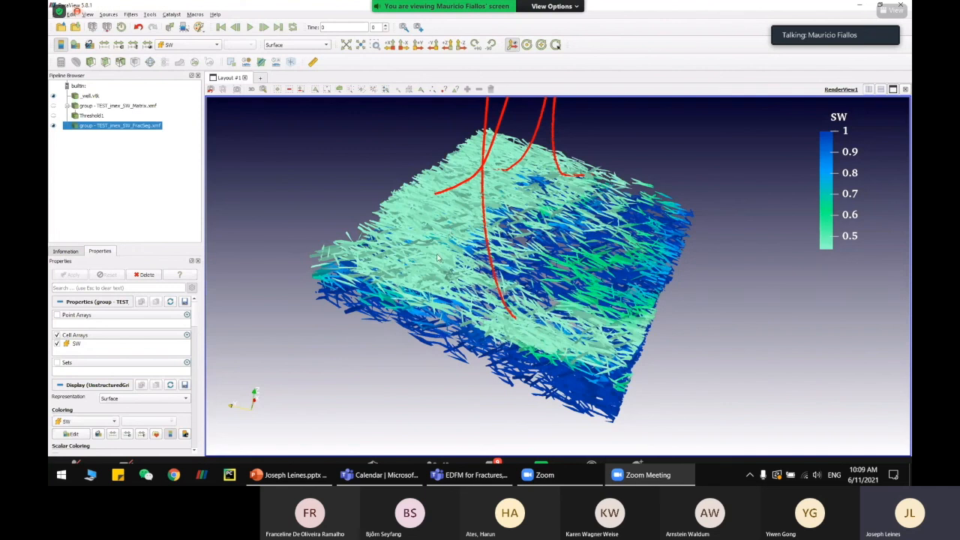
click(250, 27)
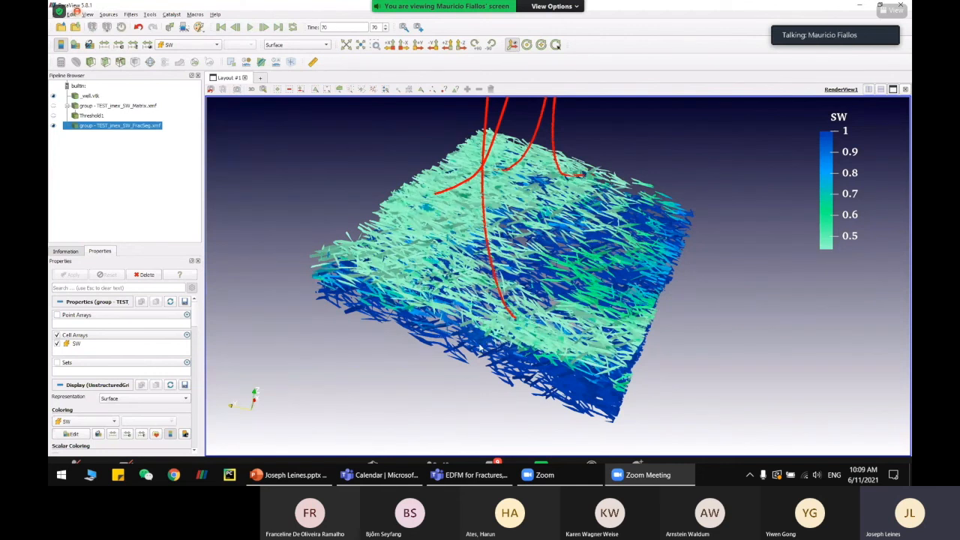
Inspect the water saturation in the fractures around the well up close and return to the first time step.
scroll(490, 350, up, 5)
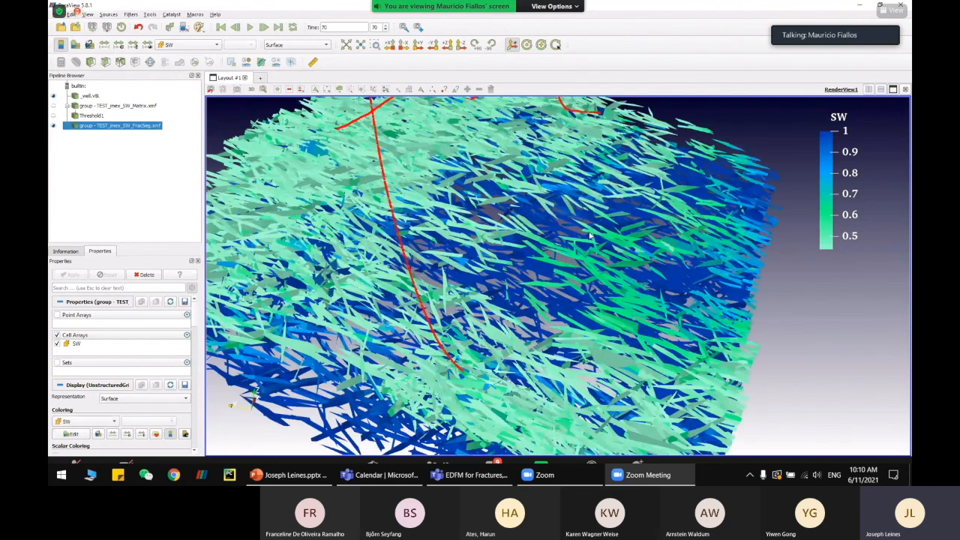
scroll(589, 235, up, 4)
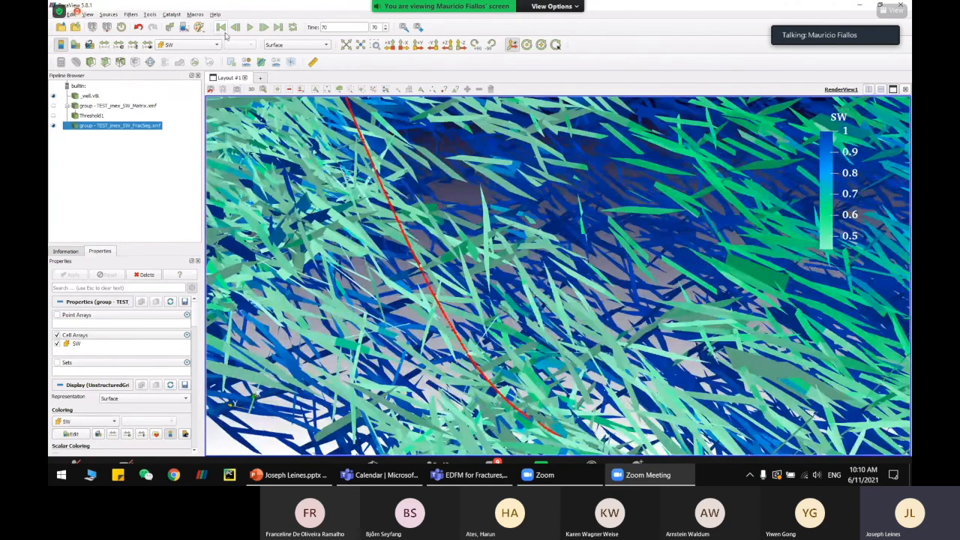
click(221, 27)
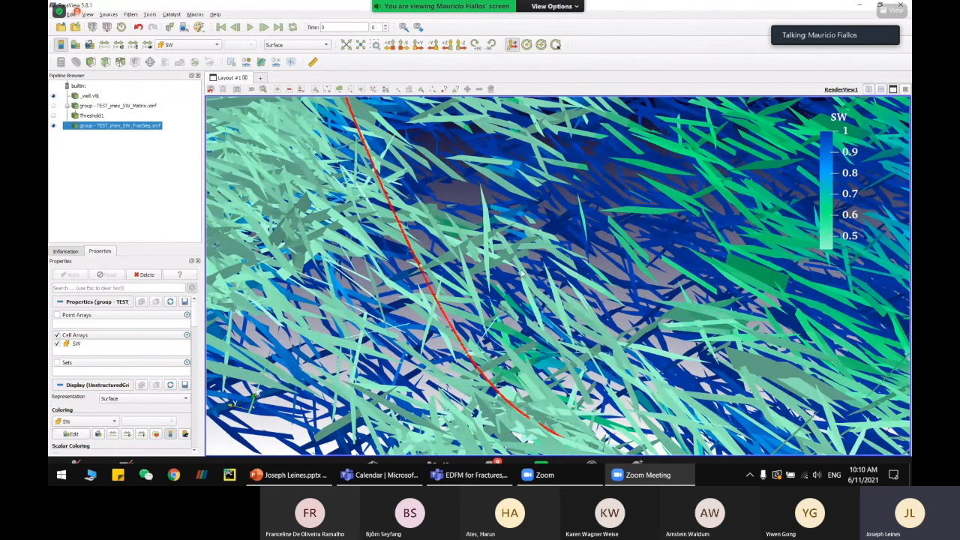
scroll(523, 275, down, 3)
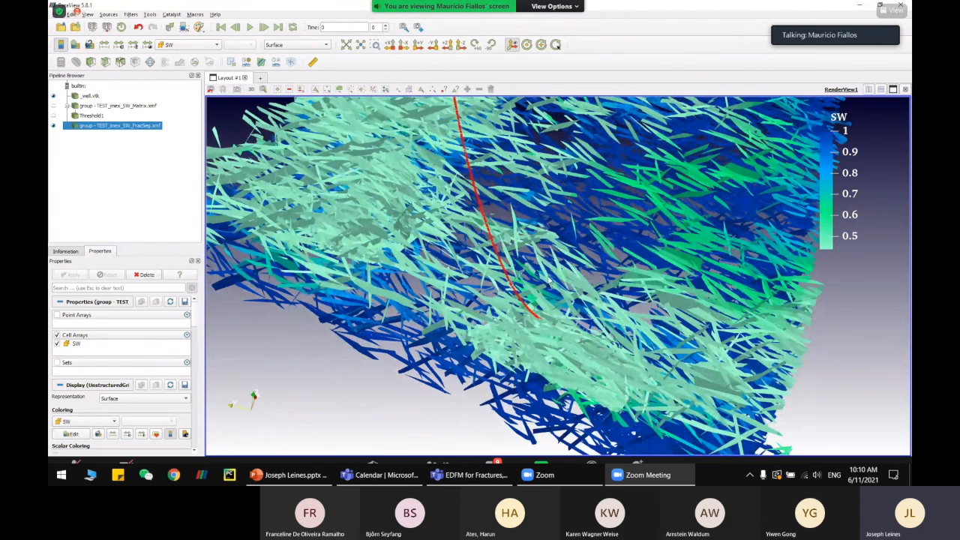
drag(543, 278, 503, 259)
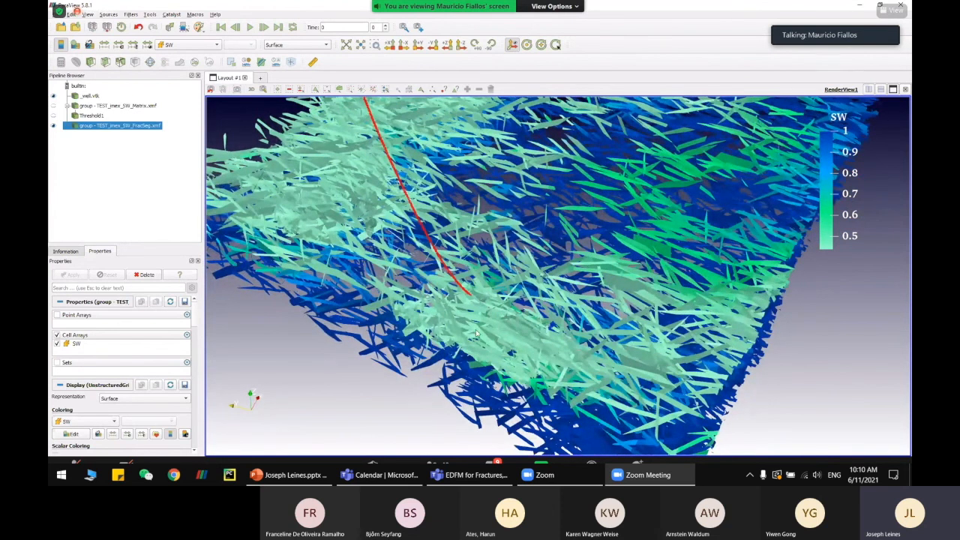